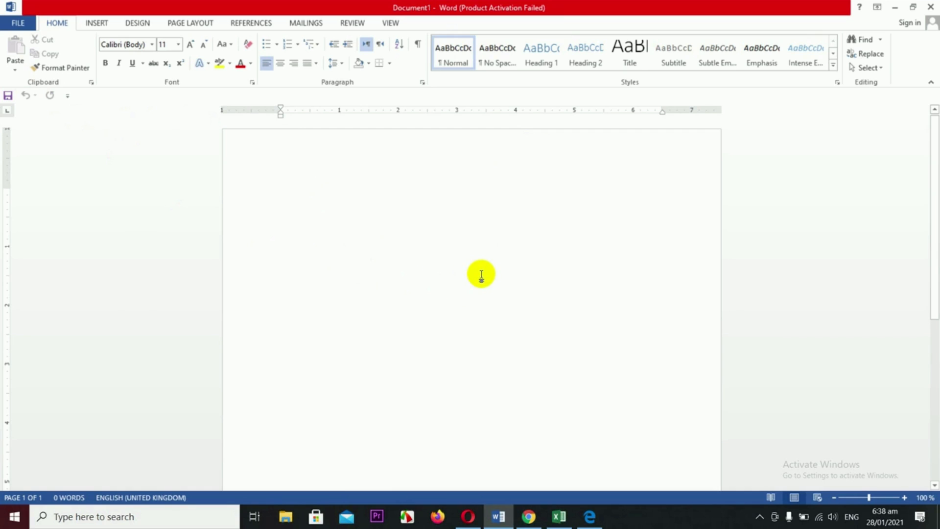
- With the clipboard history shown, fill the blank document with random sample text and keep only its first paragraph
click(91, 82)
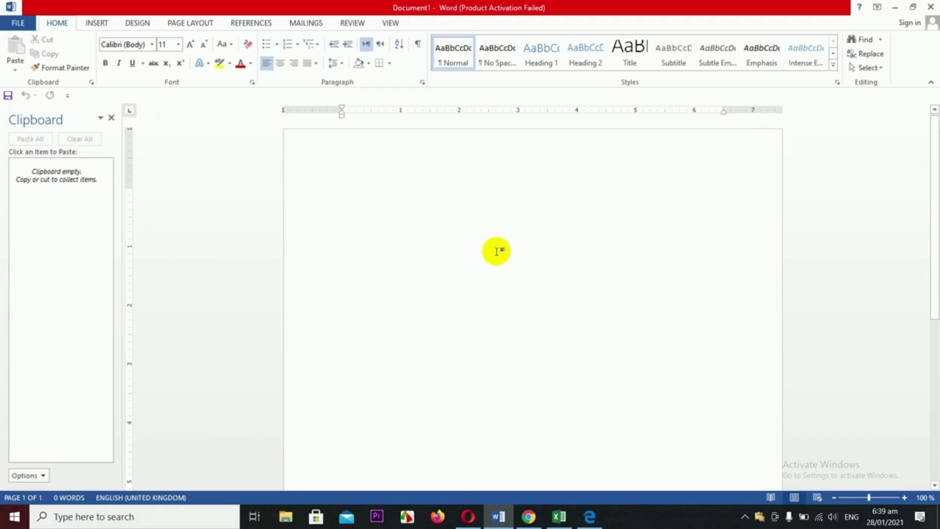
text(=ra)
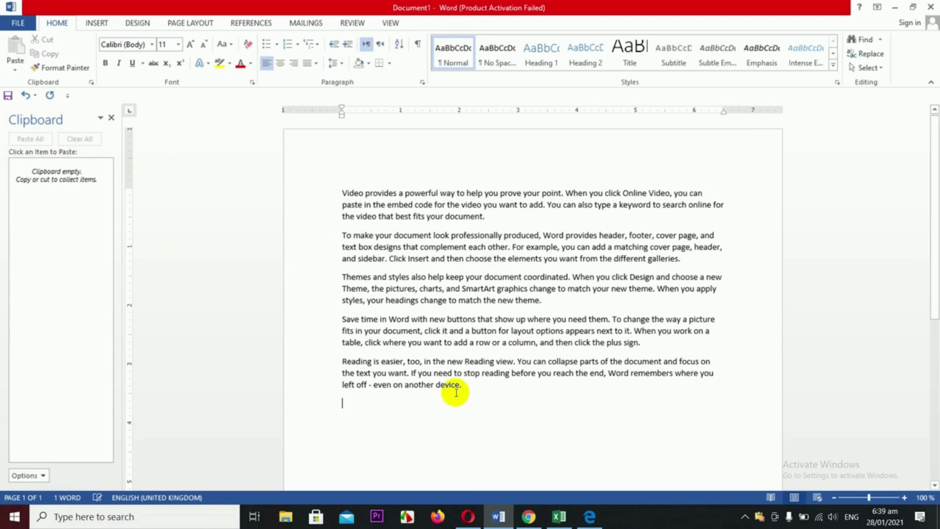
drag(473, 387, 339, 238)
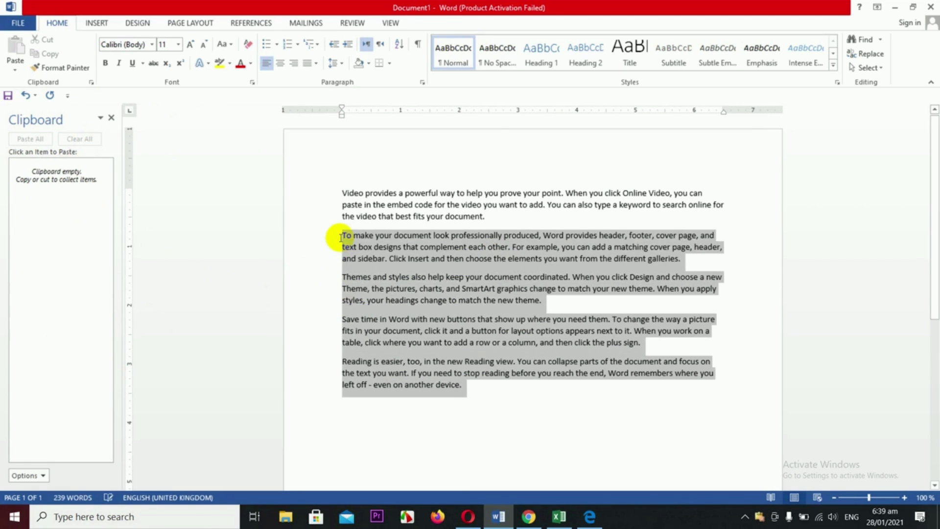
key(Delete)
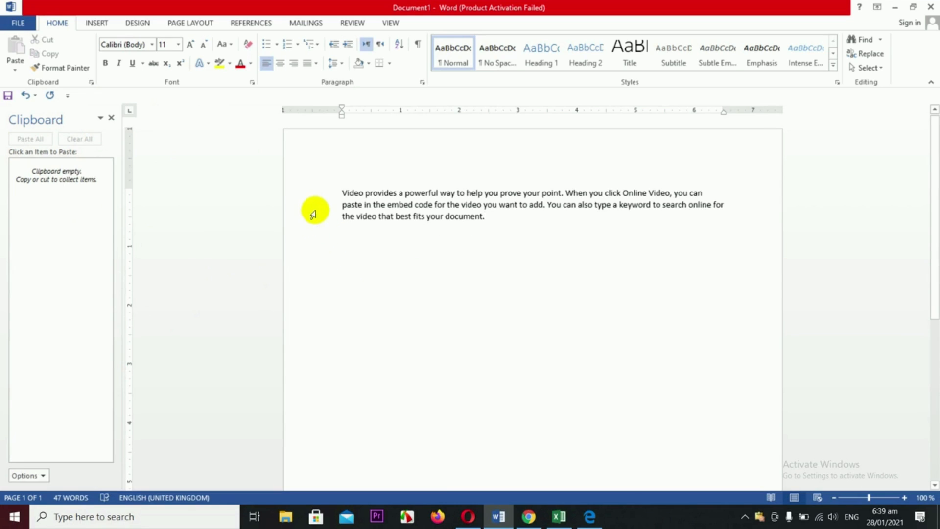
- Copy the whole "Video provides a powerful way" paragraph to the clipboard
click(318, 196)
drag(317, 196, 319, 216)
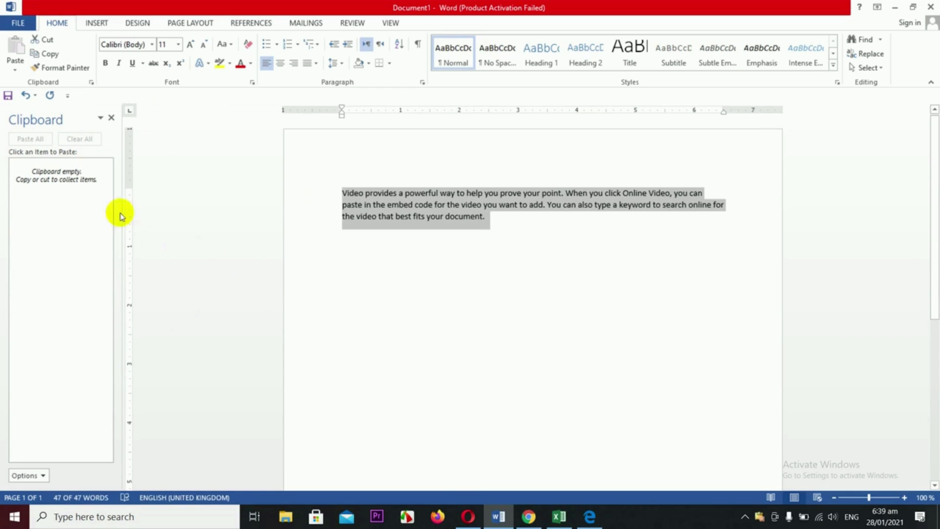
click(50, 54)
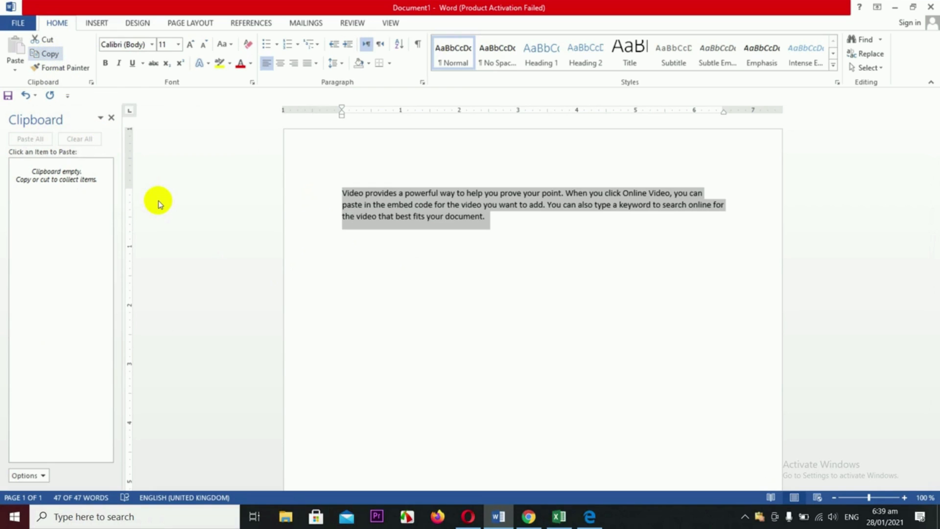
key(ctrl+c)
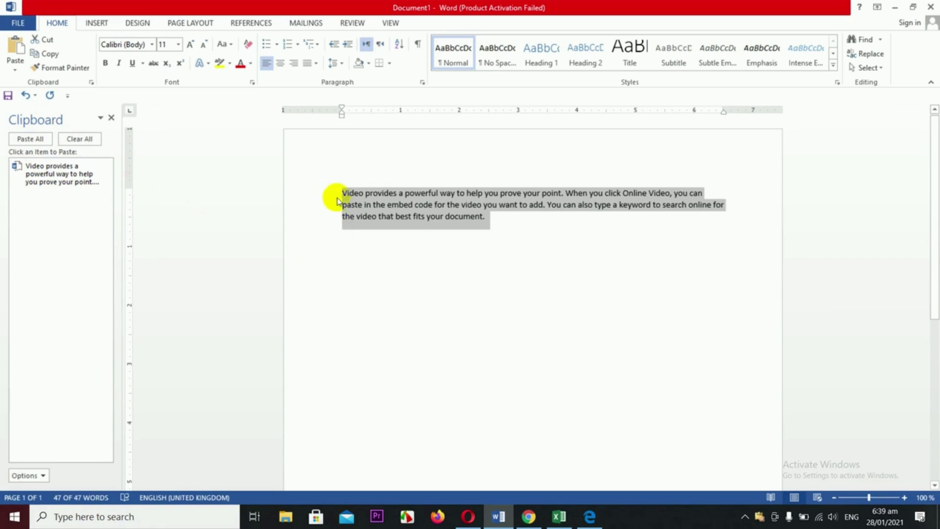
- Paste the copied paragraph over the selection and repeatedly below it until the page holds six copies
click(55, 185)
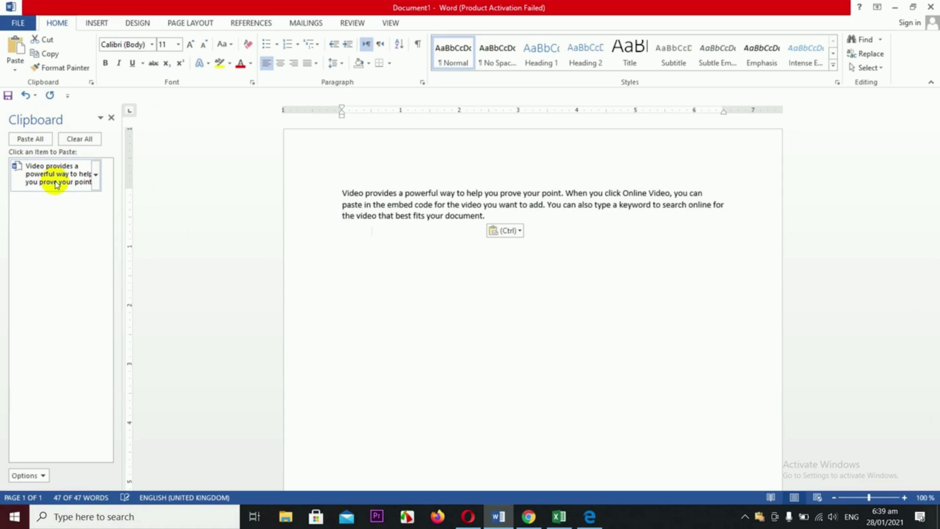
click(55, 184)
click(55, 185)
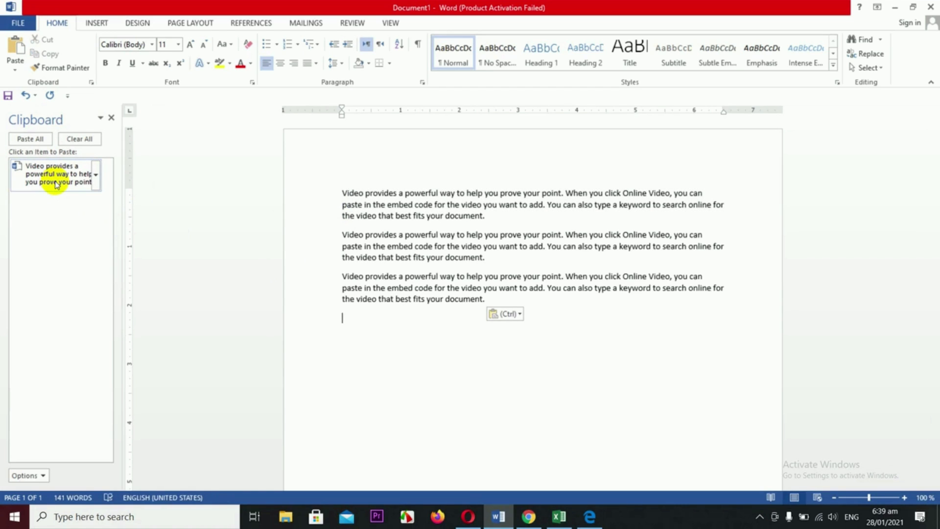
click(10, 47)
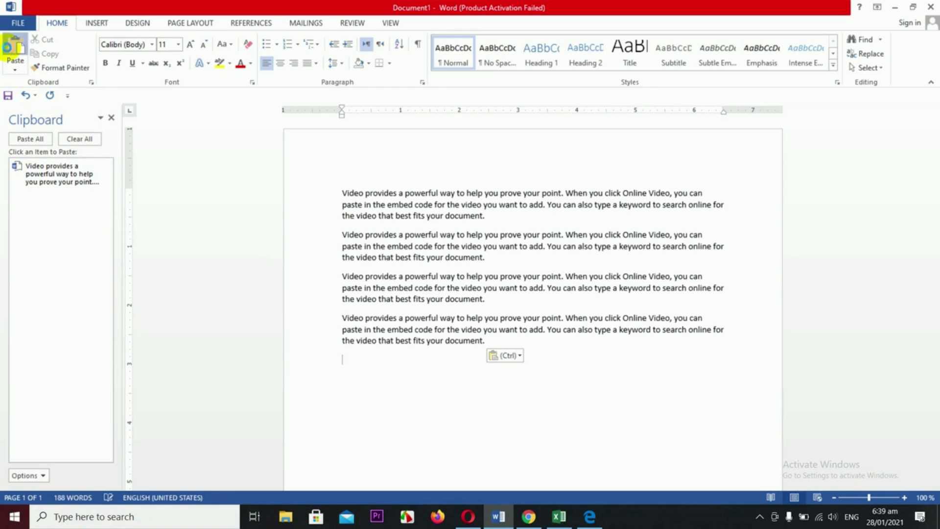
click(10, 47)
click(9, 47)
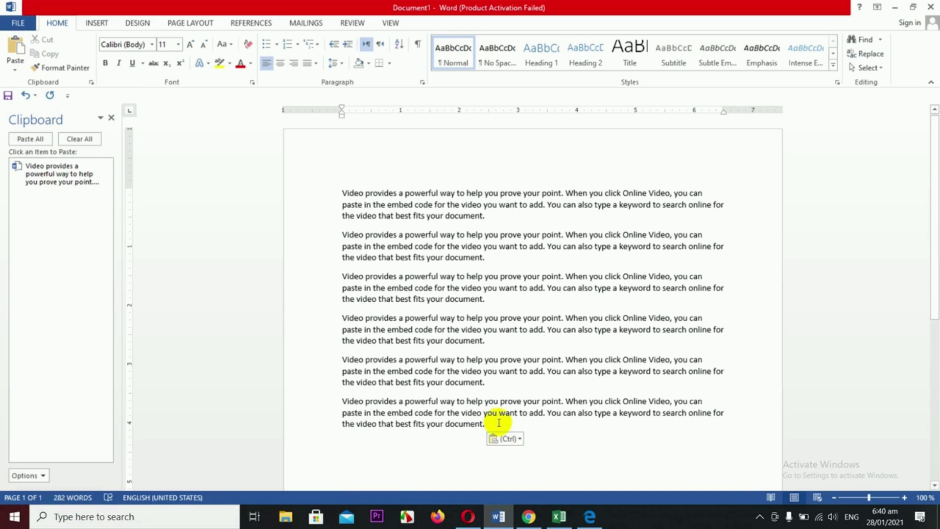
- Delete the duplicate paragraphs and keep only the first one
drag(497, 423, 339, 240)
key(Delete)
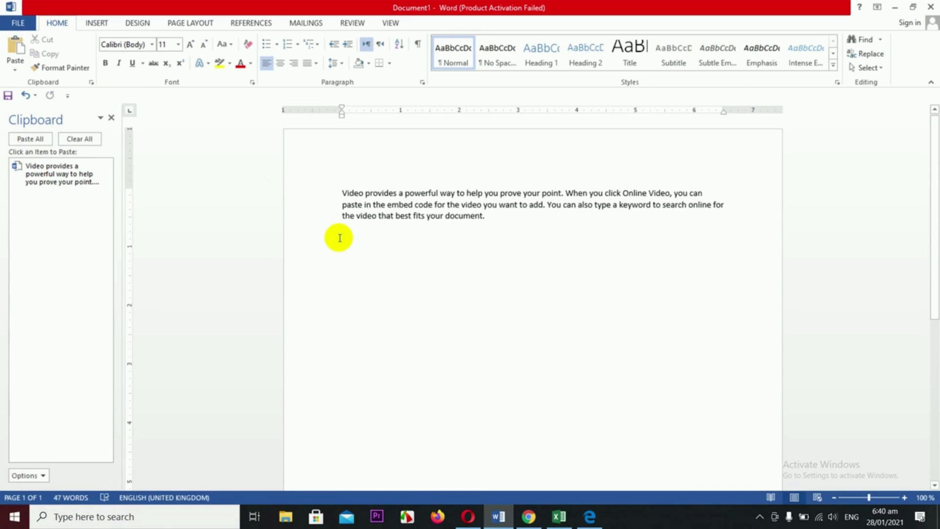
key(BackSpace)
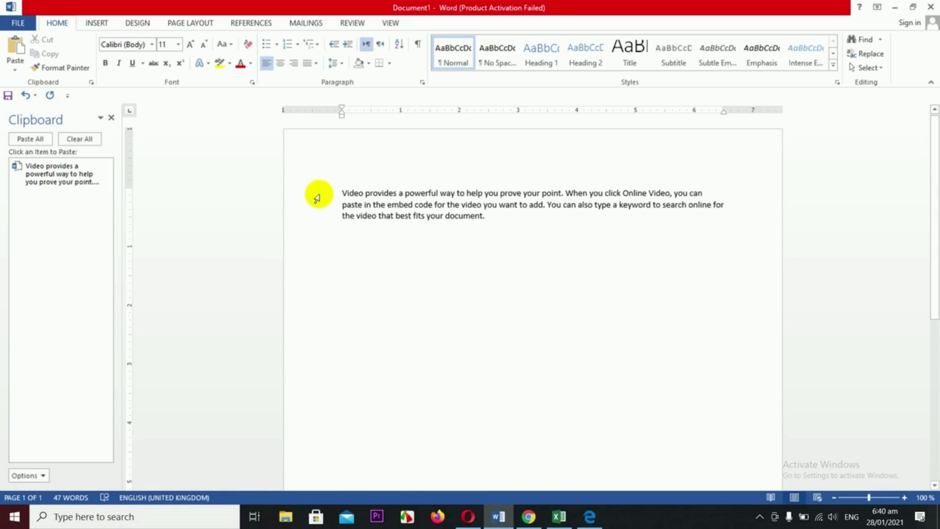
- Cut the remaining paragraph to the clipboard and insert a page break to start a second page
drag(318, 193, 320, 214)
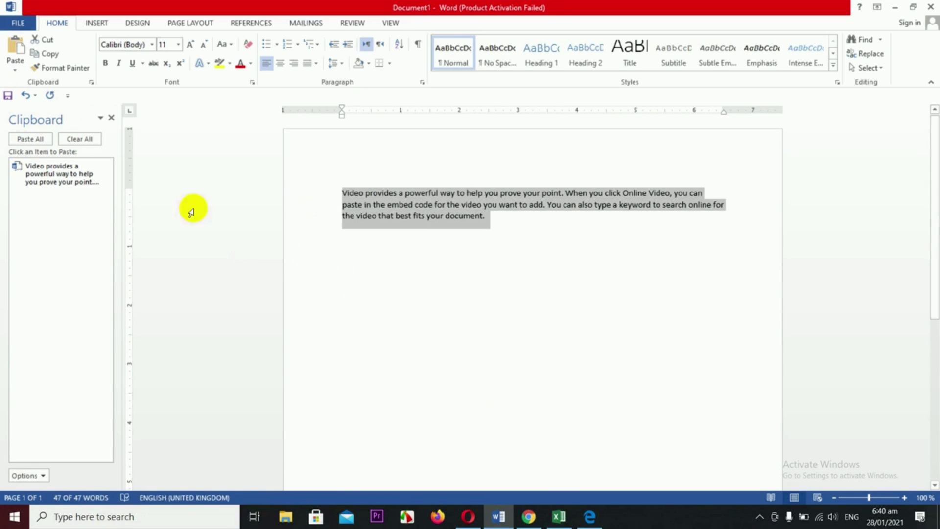
click(46, 43)
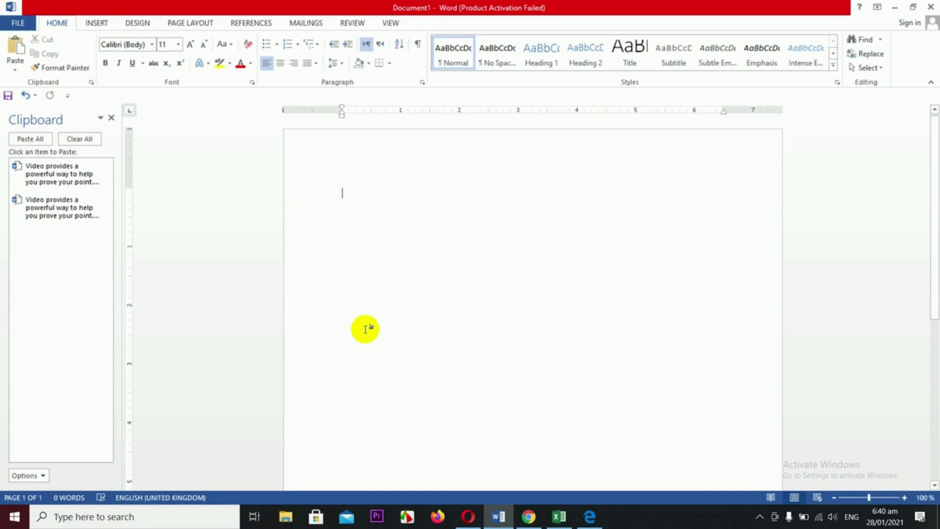
click(98, 25)
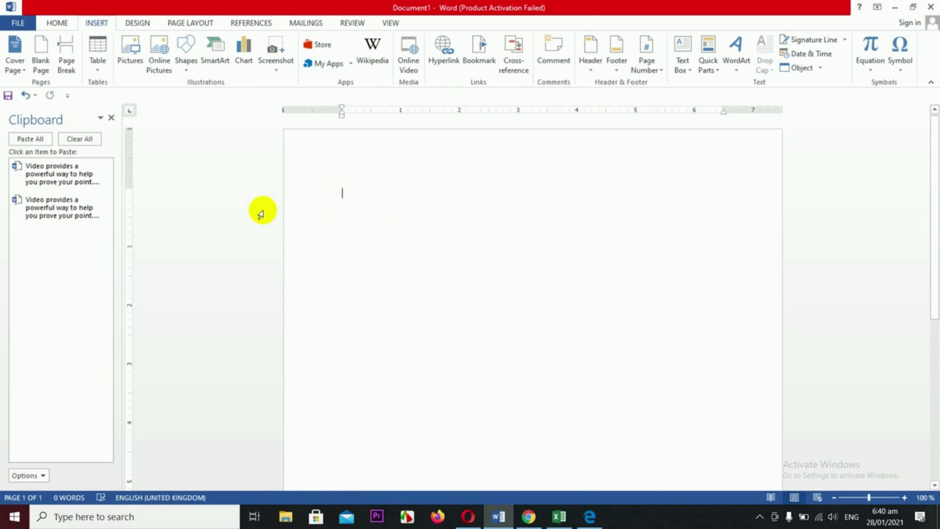
key(ctrl+Return)
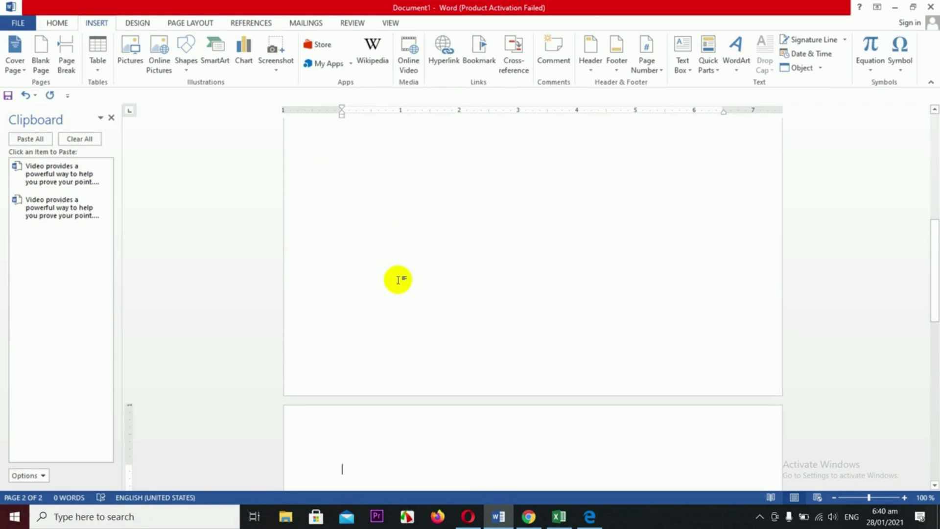
scroll(395, 281, down, 3)
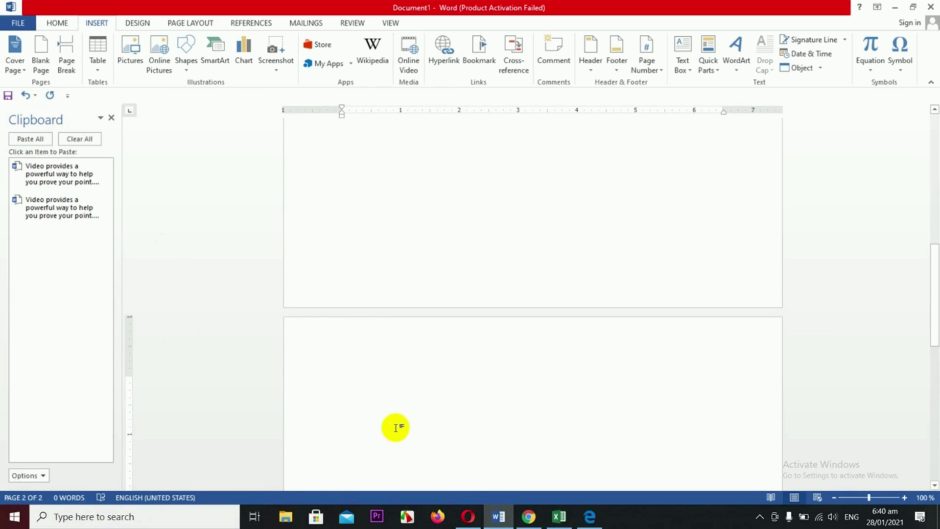
- Paste the cut paragraph onto the second page and look over both pages
click(57, 23)
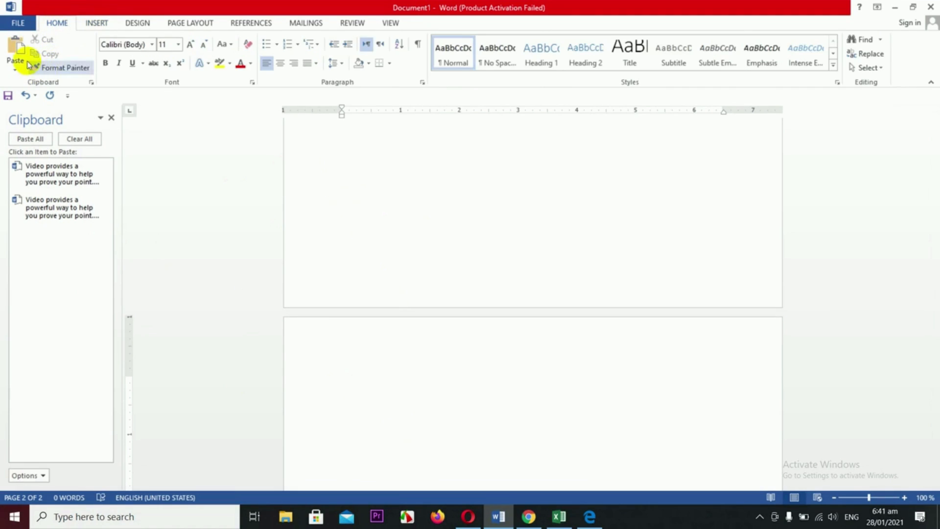
click(18, 47)
scroll(401, 326, up, 5)
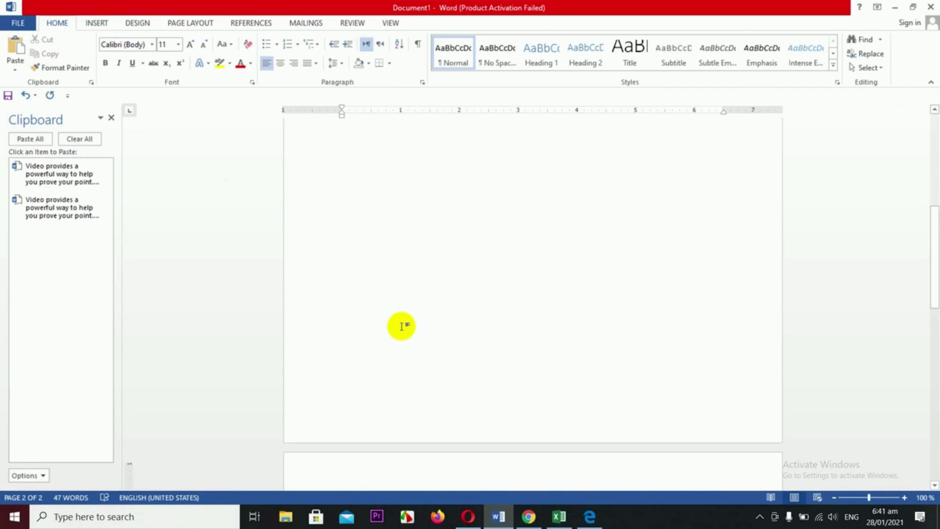
scroll(401, 325, up, 5)
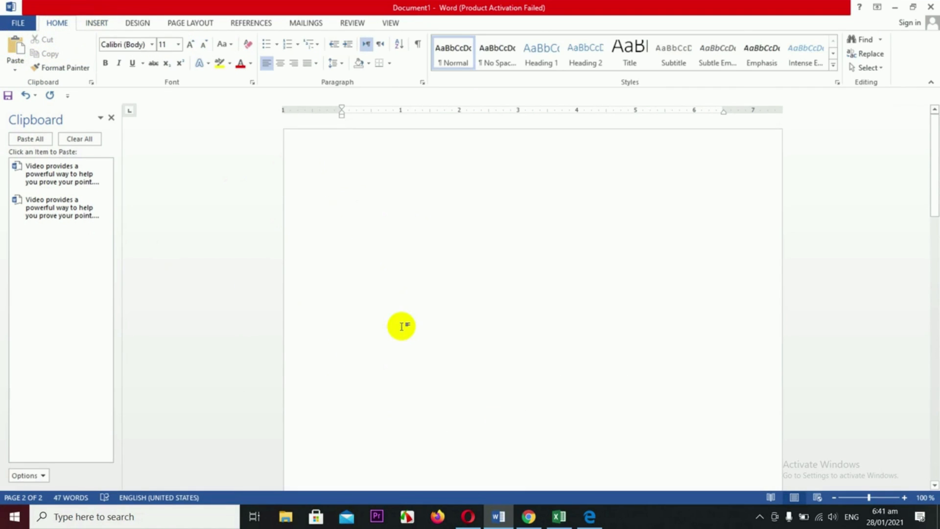
scroll(401, 326, down, 8)
scroll(402, 326, down, 6)
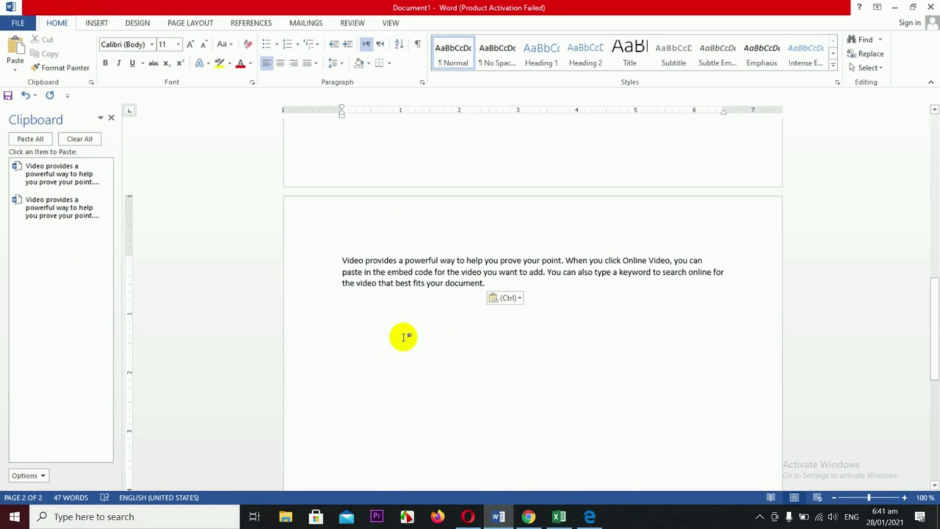
- Clear the entire document and fill the first page with five paragraphs of random sample text
key(ctrl+a)
key(Delete)
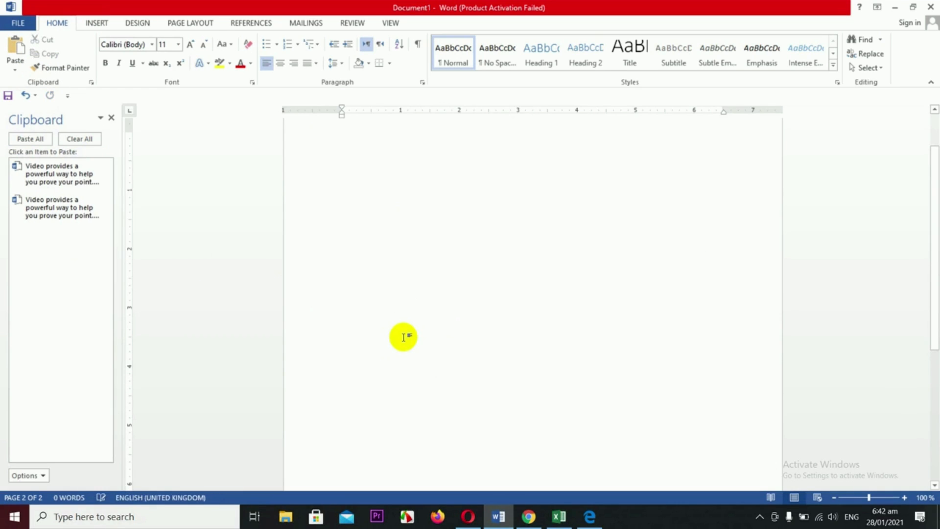
scroll(435, 307, up, 2)
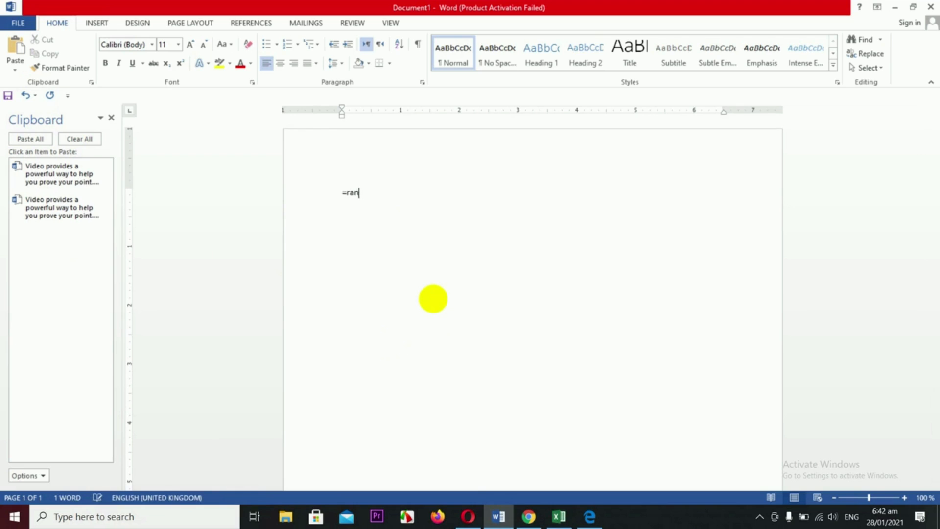
key(Return)
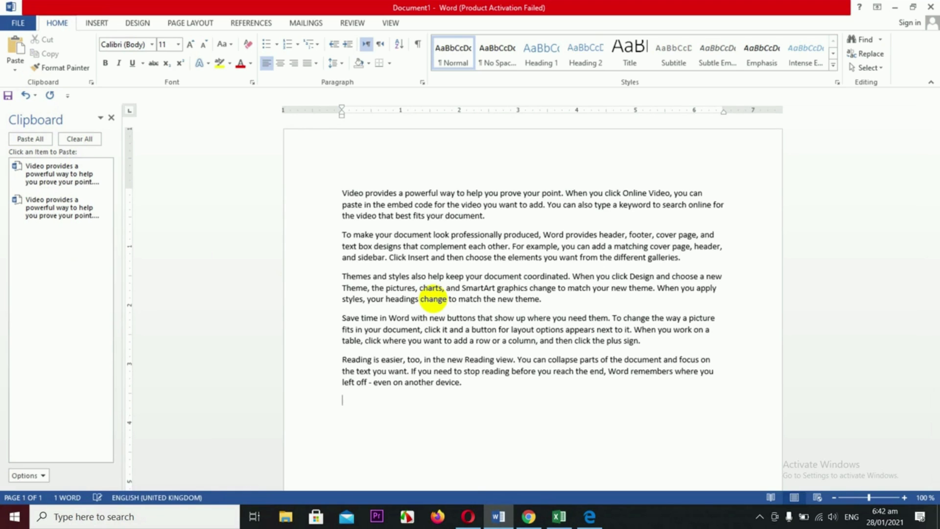
- Close the clipboard history and format the first paragraph as bold, italic, underlined and red
drag(316, 205, 319, 214)
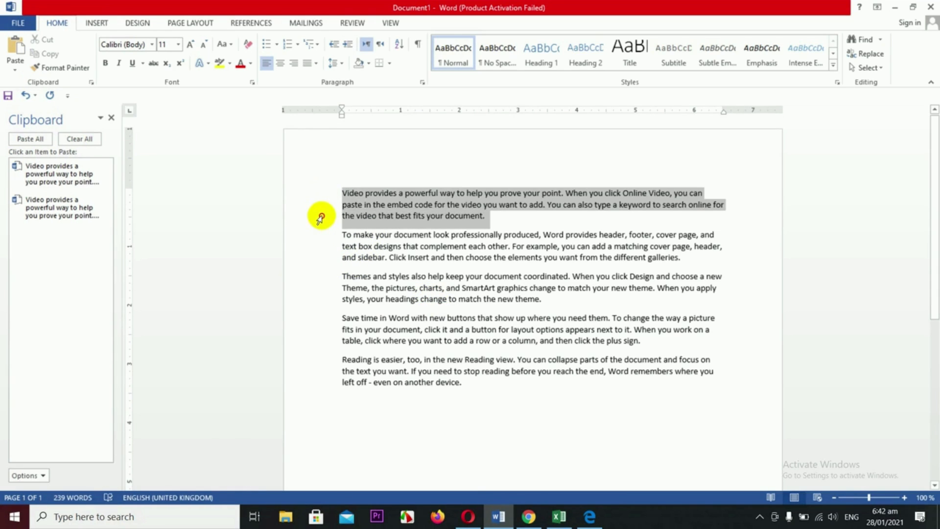
click(111, 117)
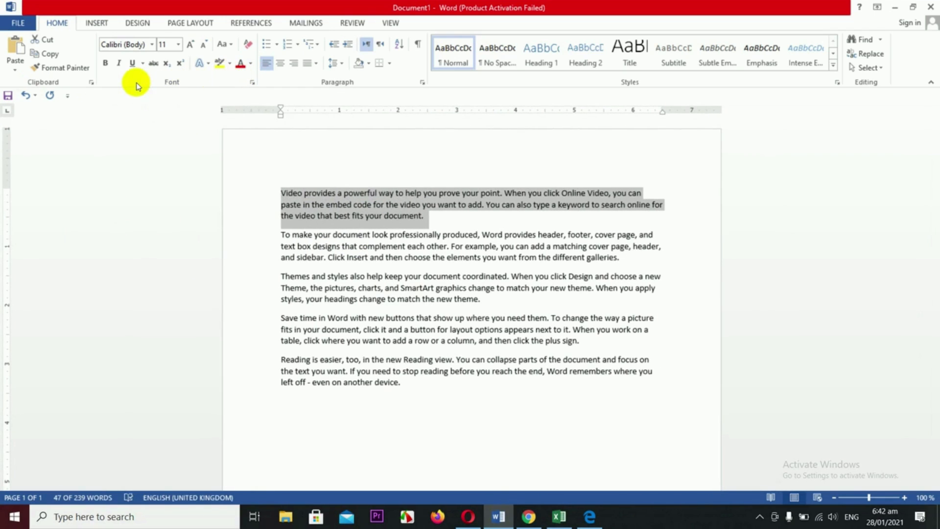
click(105, 64)
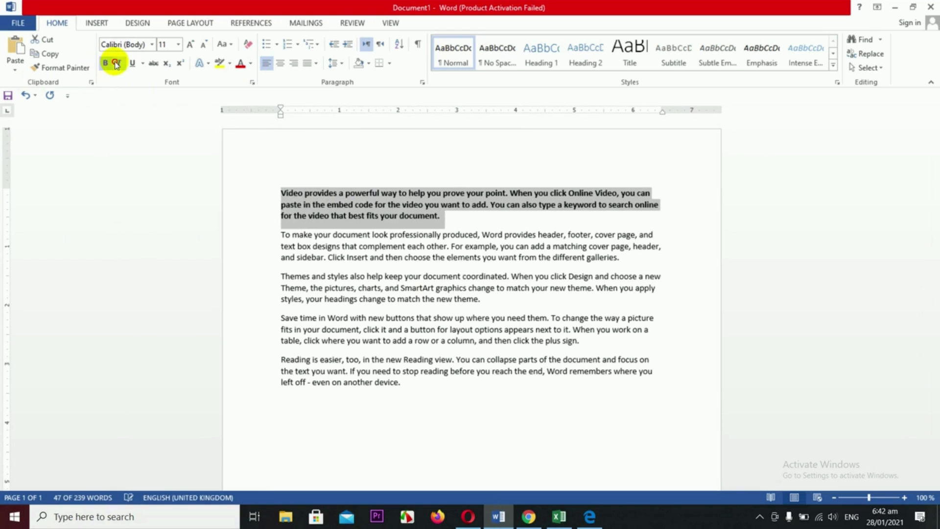
click(119, 63)
click(131, 62)
click(242, 64)
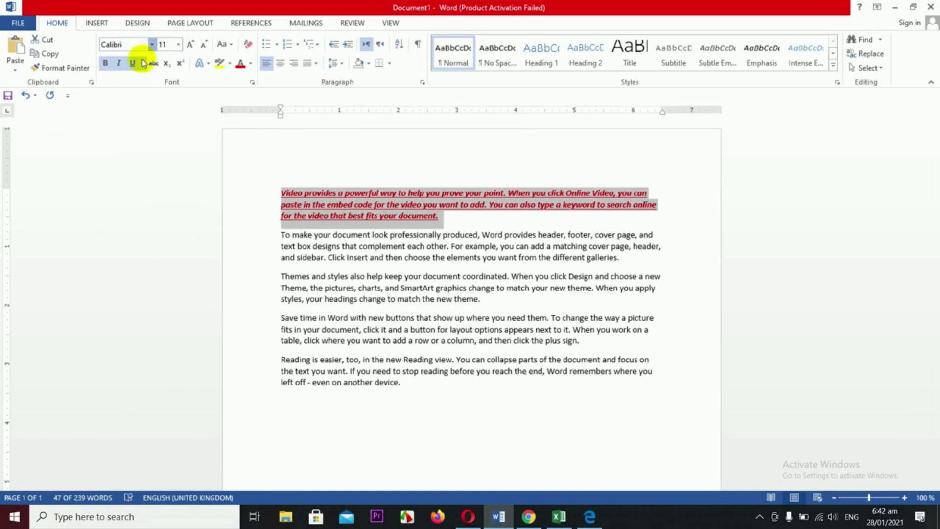
- Try the Academy Engraved LET font on the first paragraph, and settle on Brush Script MT
click(152, 44)
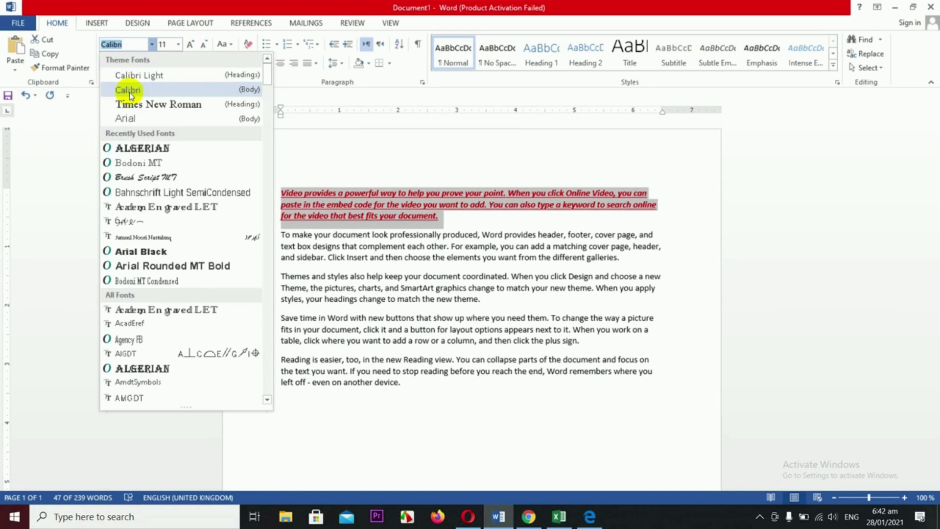
click(157, 208)
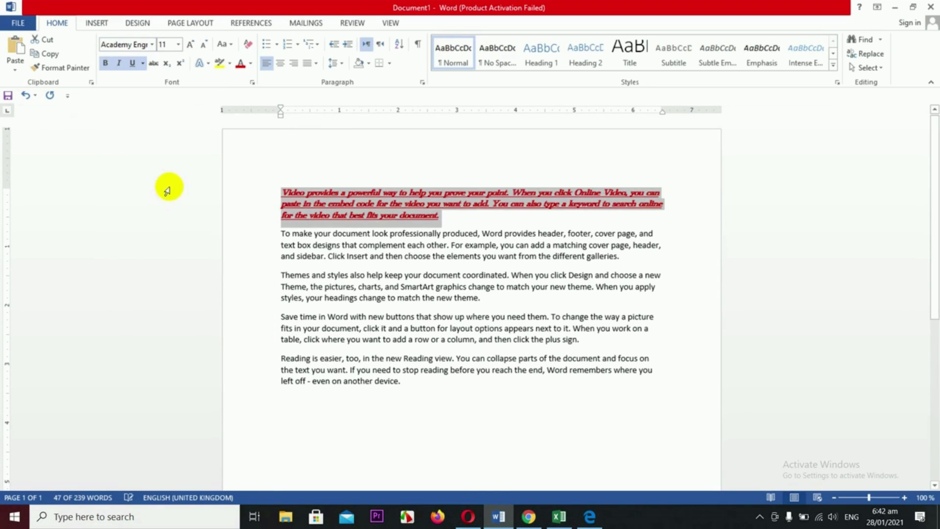
click(152, 44)
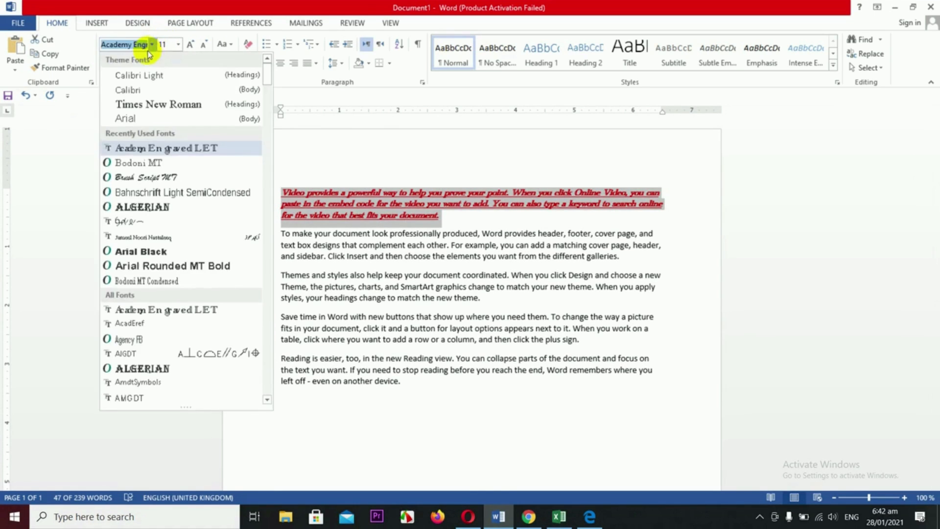
click(150, 176)
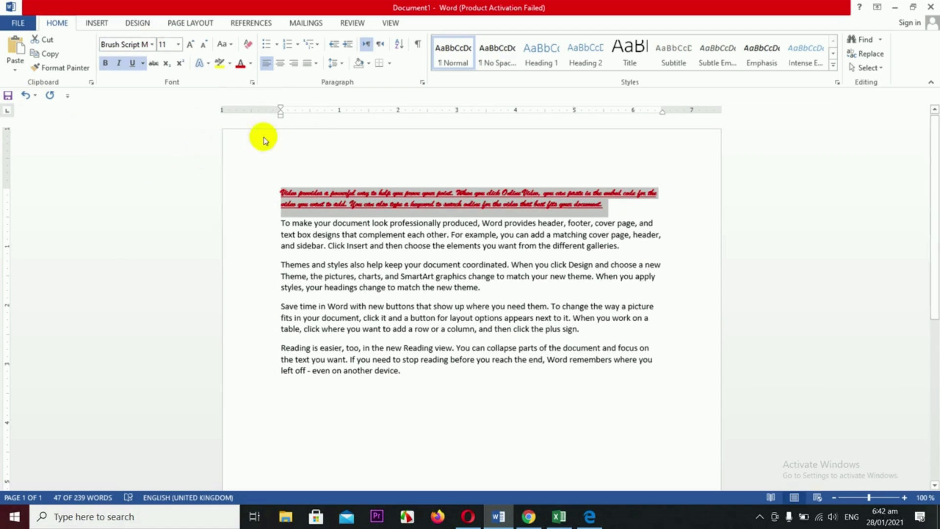
- Increase the first paragraph's font size to 18
click(188, 46)
click(189, 45)
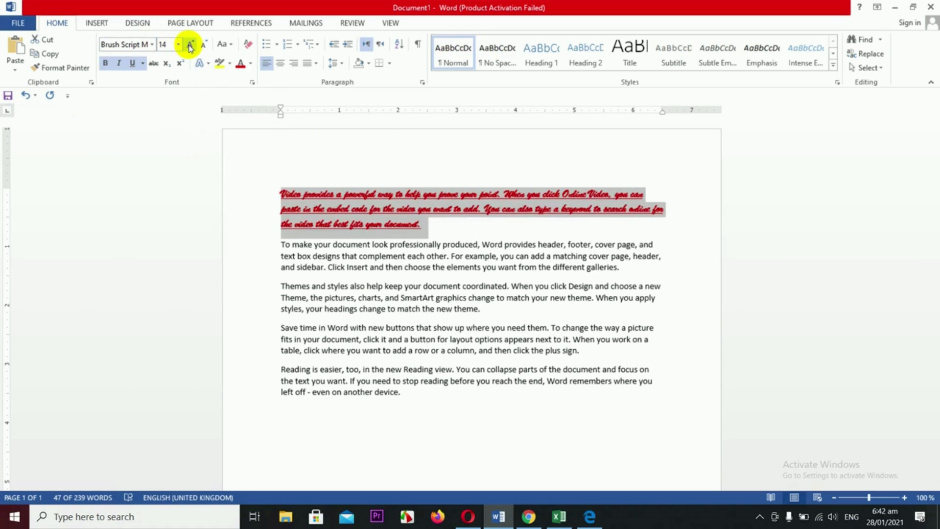
click(189, 45)
click(189, 45)
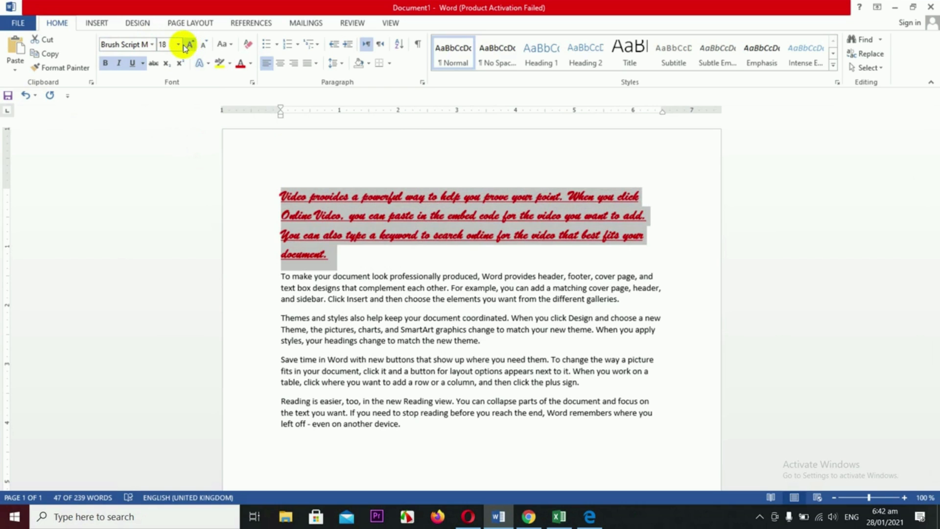
- Change the first paragraph's font to Bahnschrift Light and reduce its size to 12
click(202, 45)
click(152, 45)
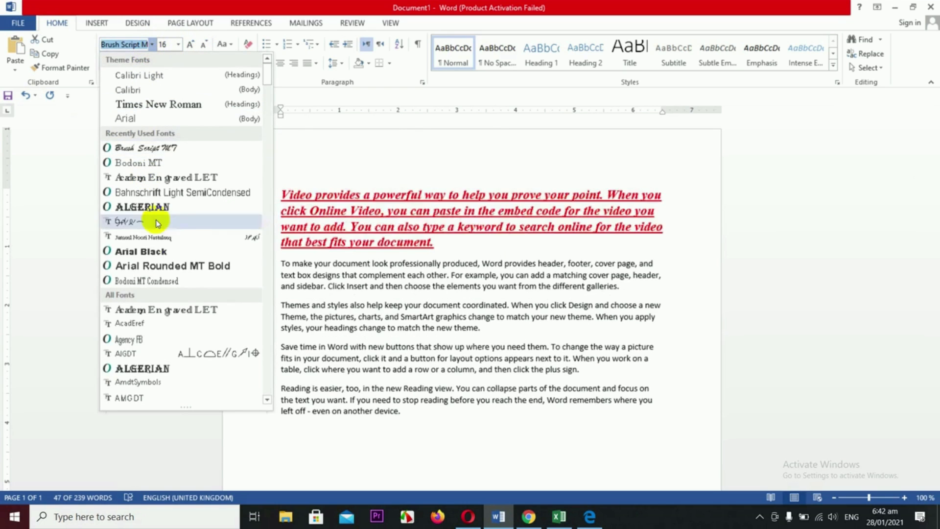
scroll(156, 212, down, 1)
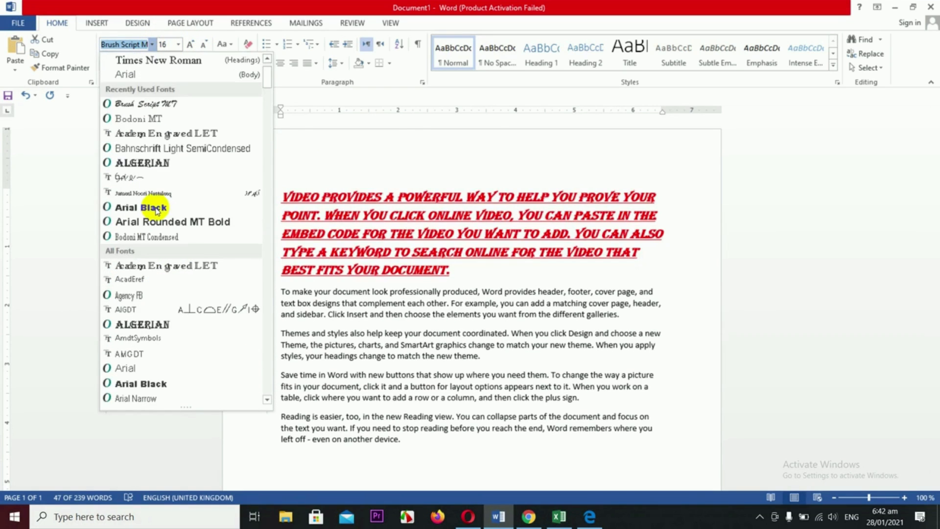
scroll(157, 210, down, 7)
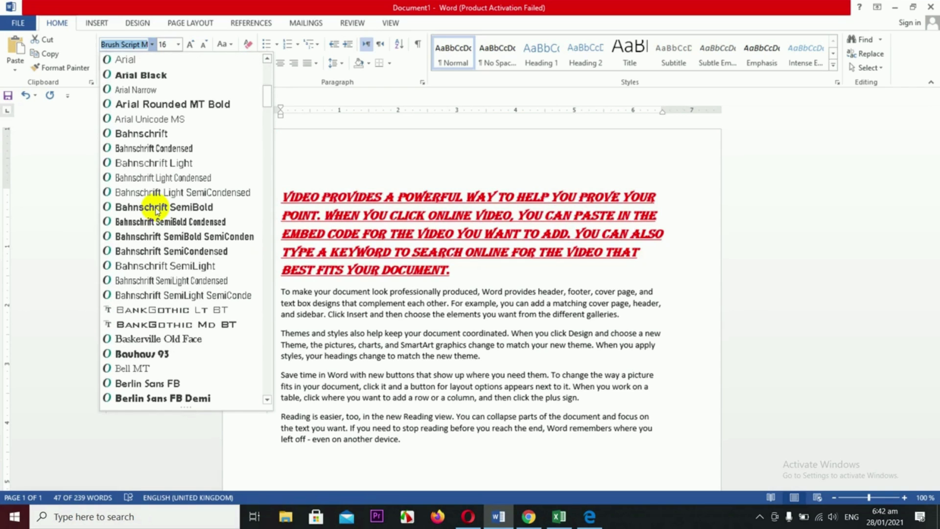
click(123, 163)
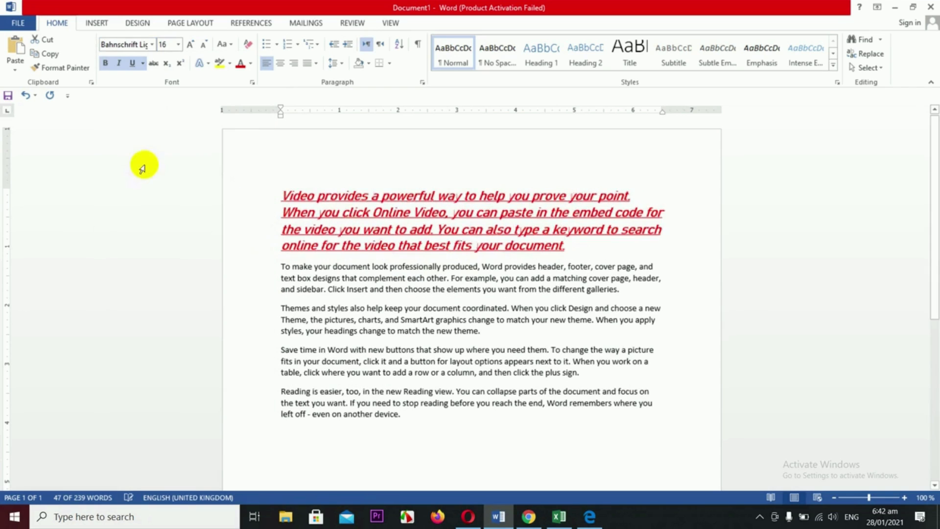
click(206, 47)
click(206, 47)
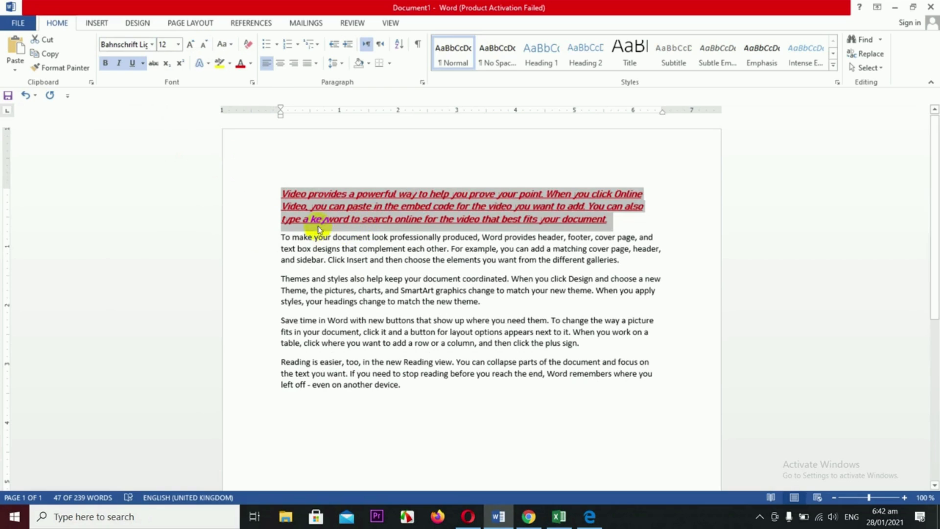
click(425, 255)
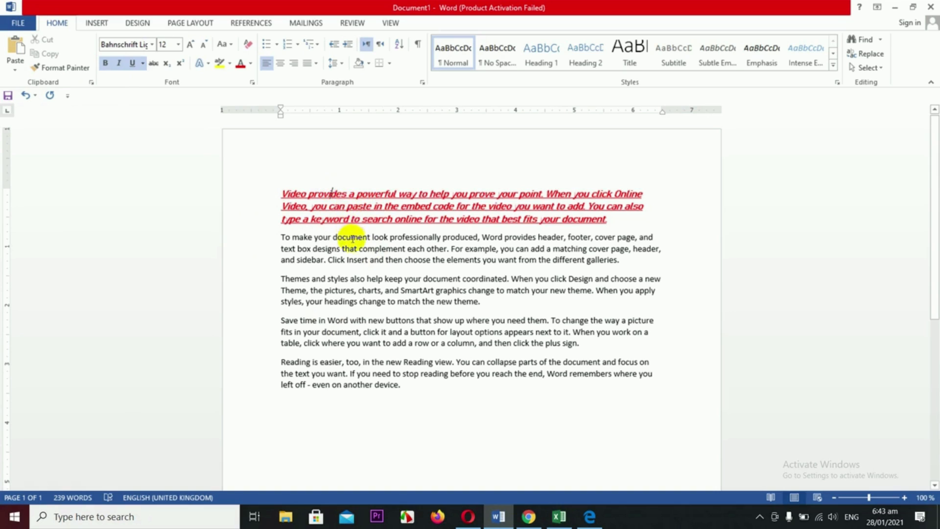
- Copy the first paragraph's formatting onto the third paragraph with Format Painter
click(263, 279)
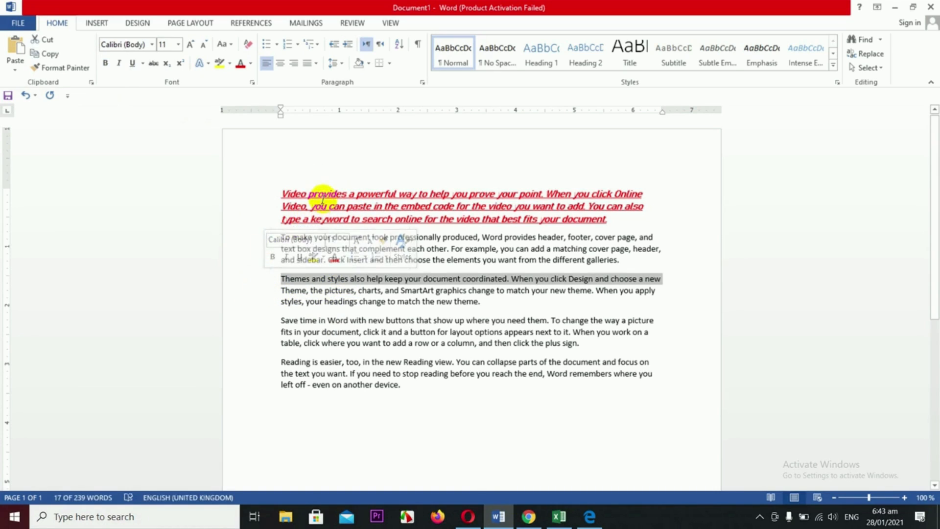
click(319, 199)
click(63, 71)
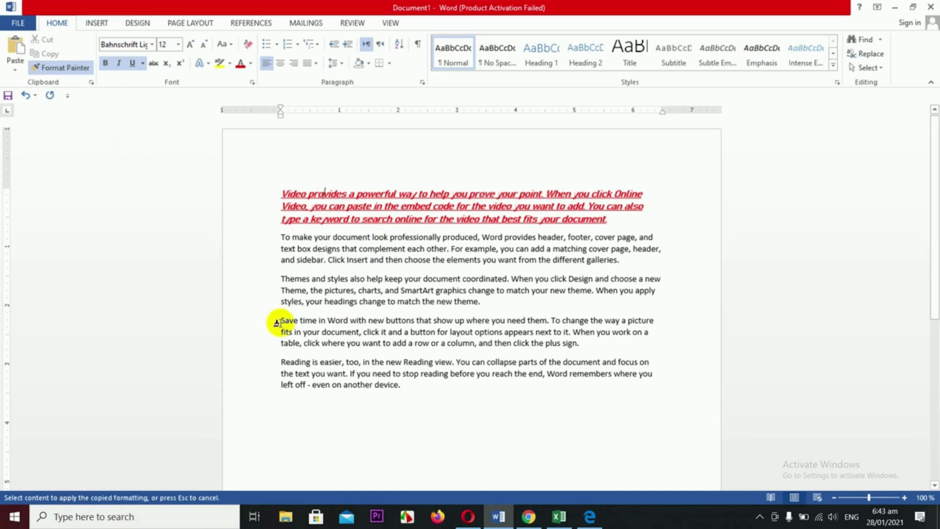
drag(269, 276, 266, 304)
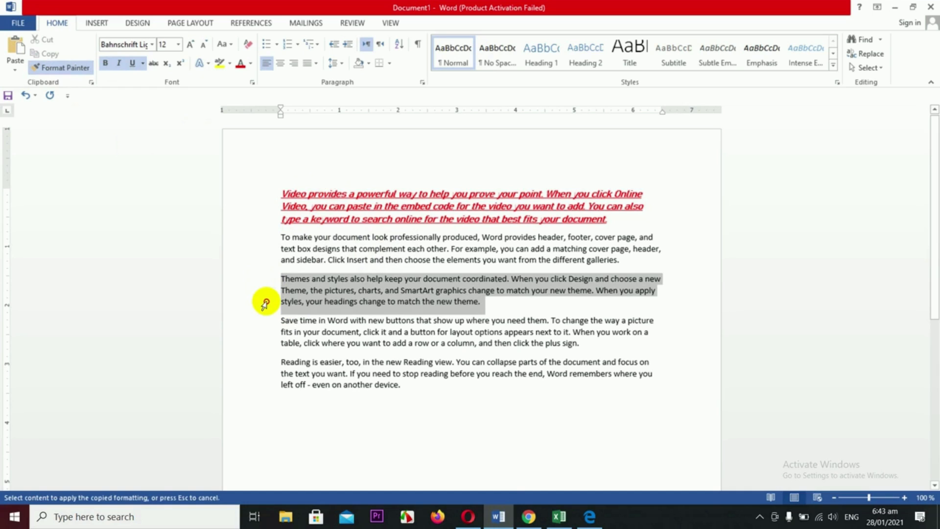
drag(266, 303, 263, 300)
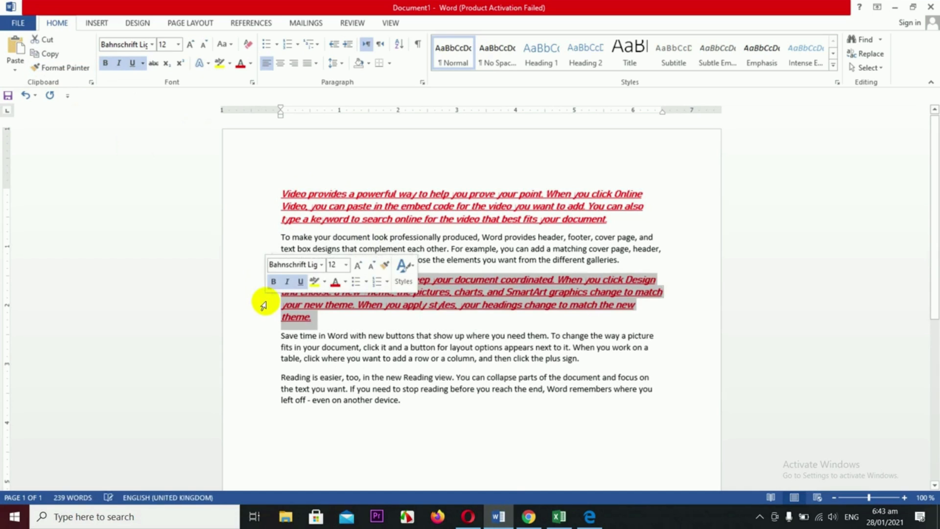
- Apply the first paragraph's formatting to the last paragraph with Format Painter
click(339, 207)
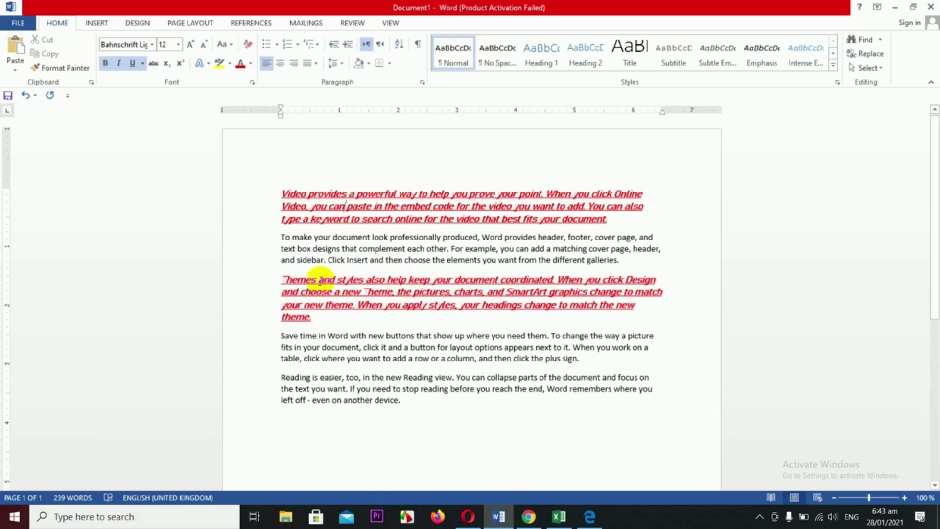
click(324, 278)
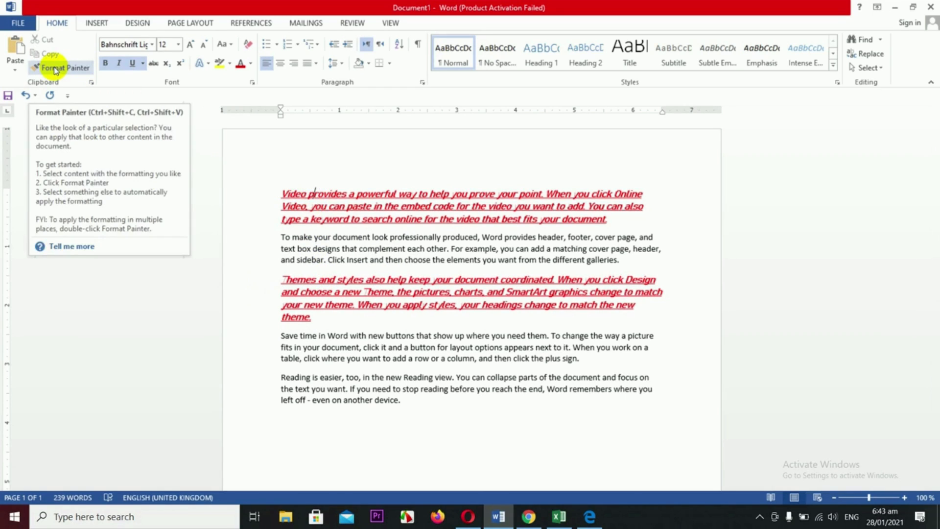
click(55, 68)
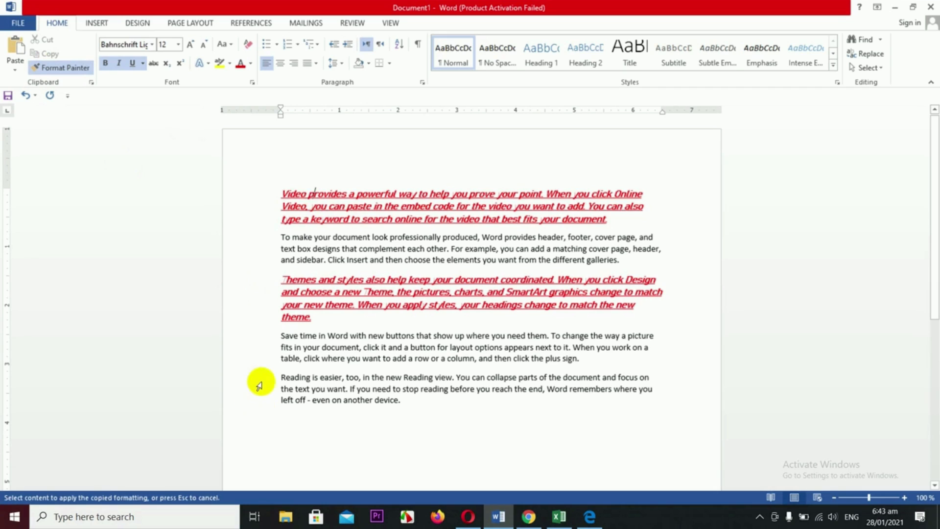
drag(264, 373, 265, 399)
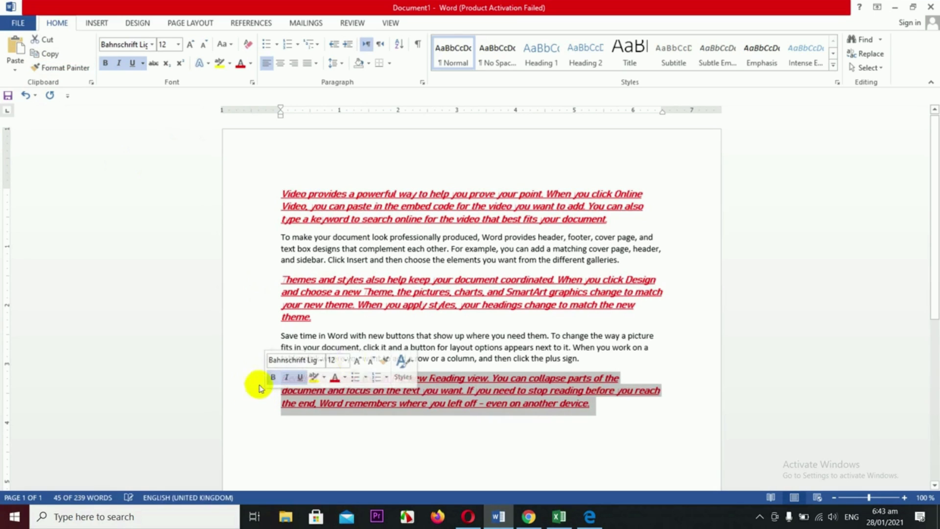
- Copy the fourth paragraph's plain formatting onto the third paragraph with Format Painter, and deselect the text
click(406, 336)
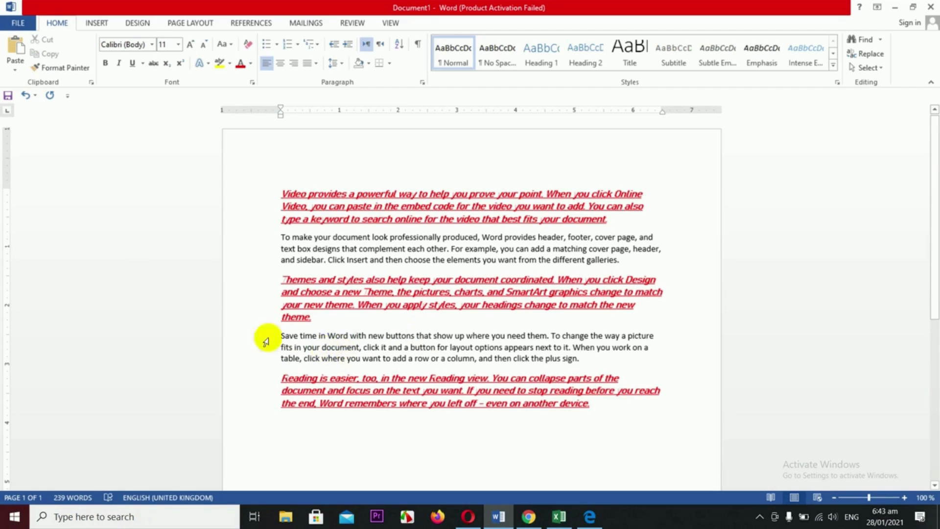
click(61, 73)
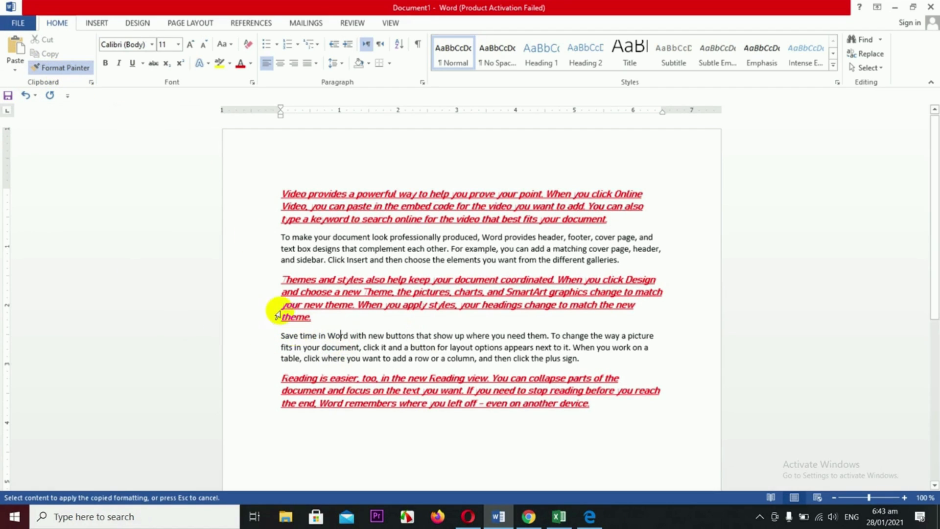
drag(273, 279, 268, 322)
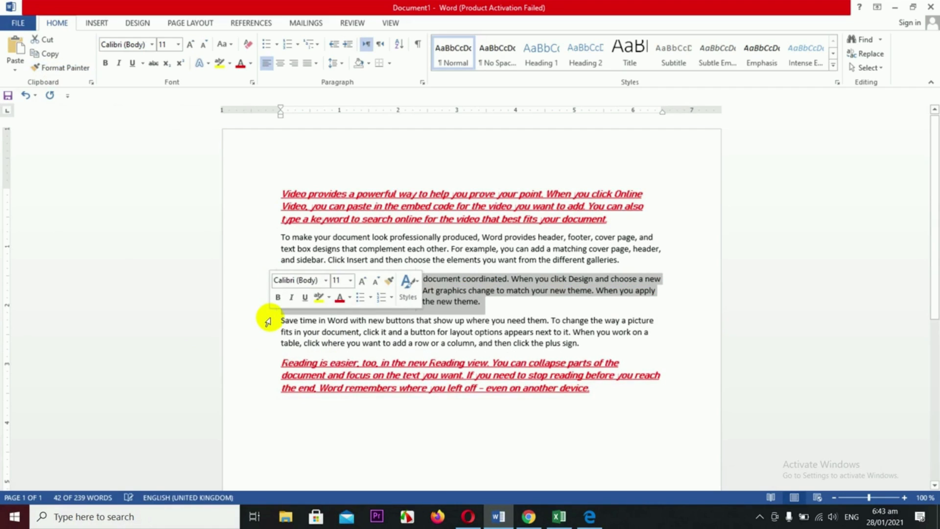
click(476, 290)
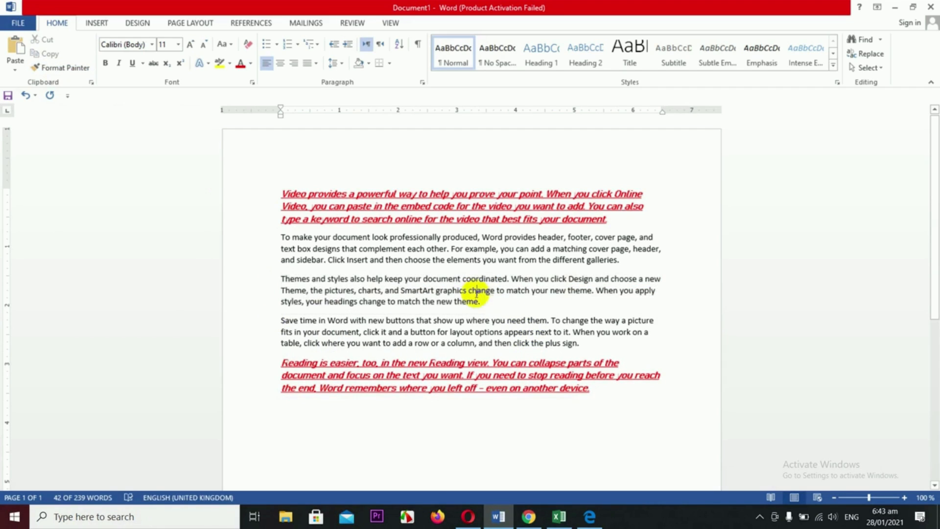